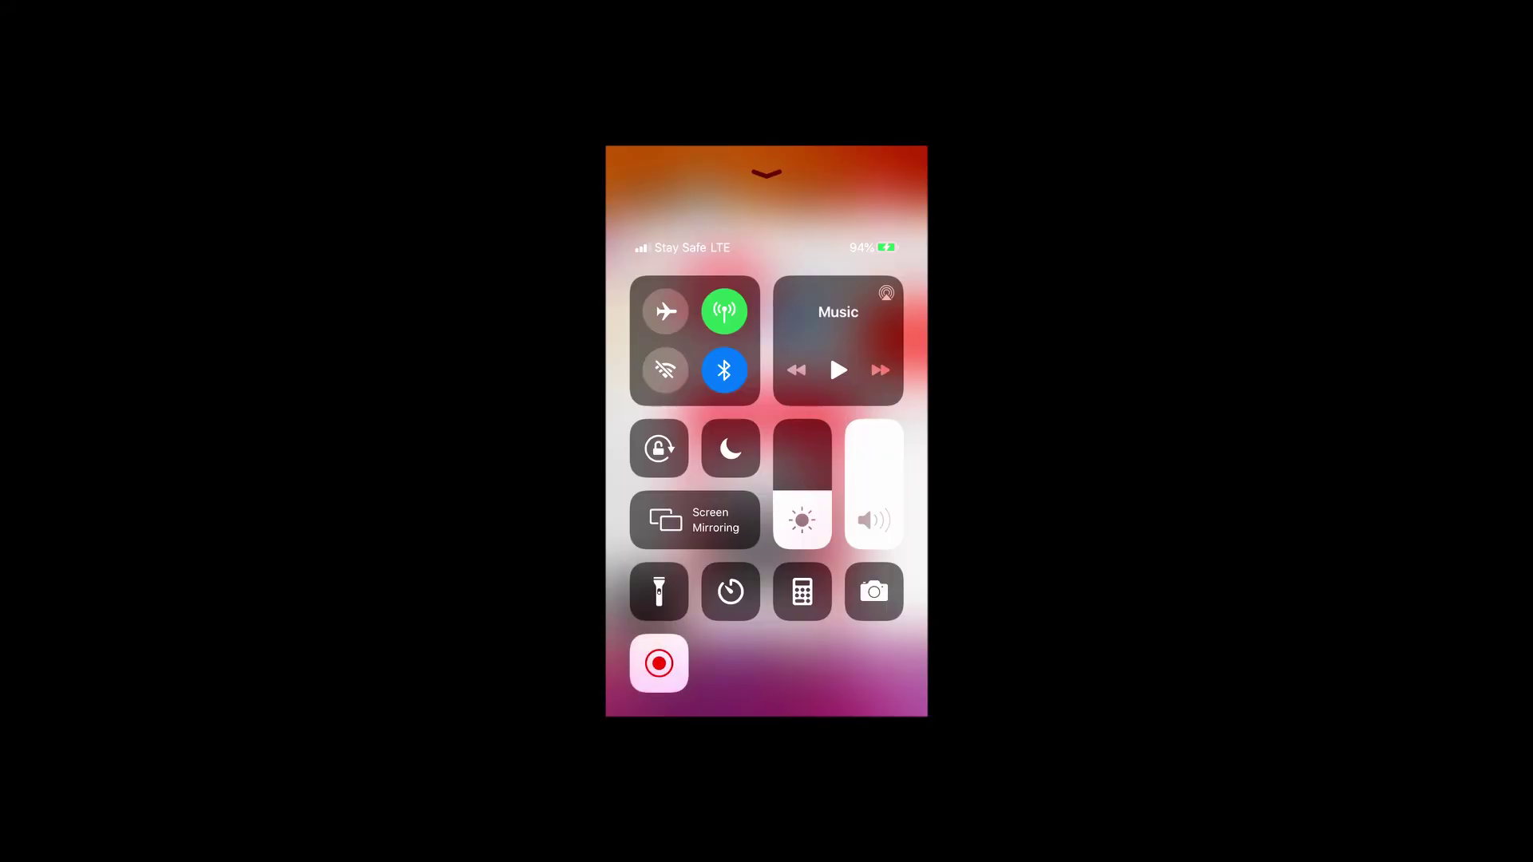
- Leave the app switcher and go to the home screen page with Mirror Mac PC and Go Record
{"action": "scroll", "coordinate": [766, 423], "scroll_direction": "right", "scroll_amount": 5}
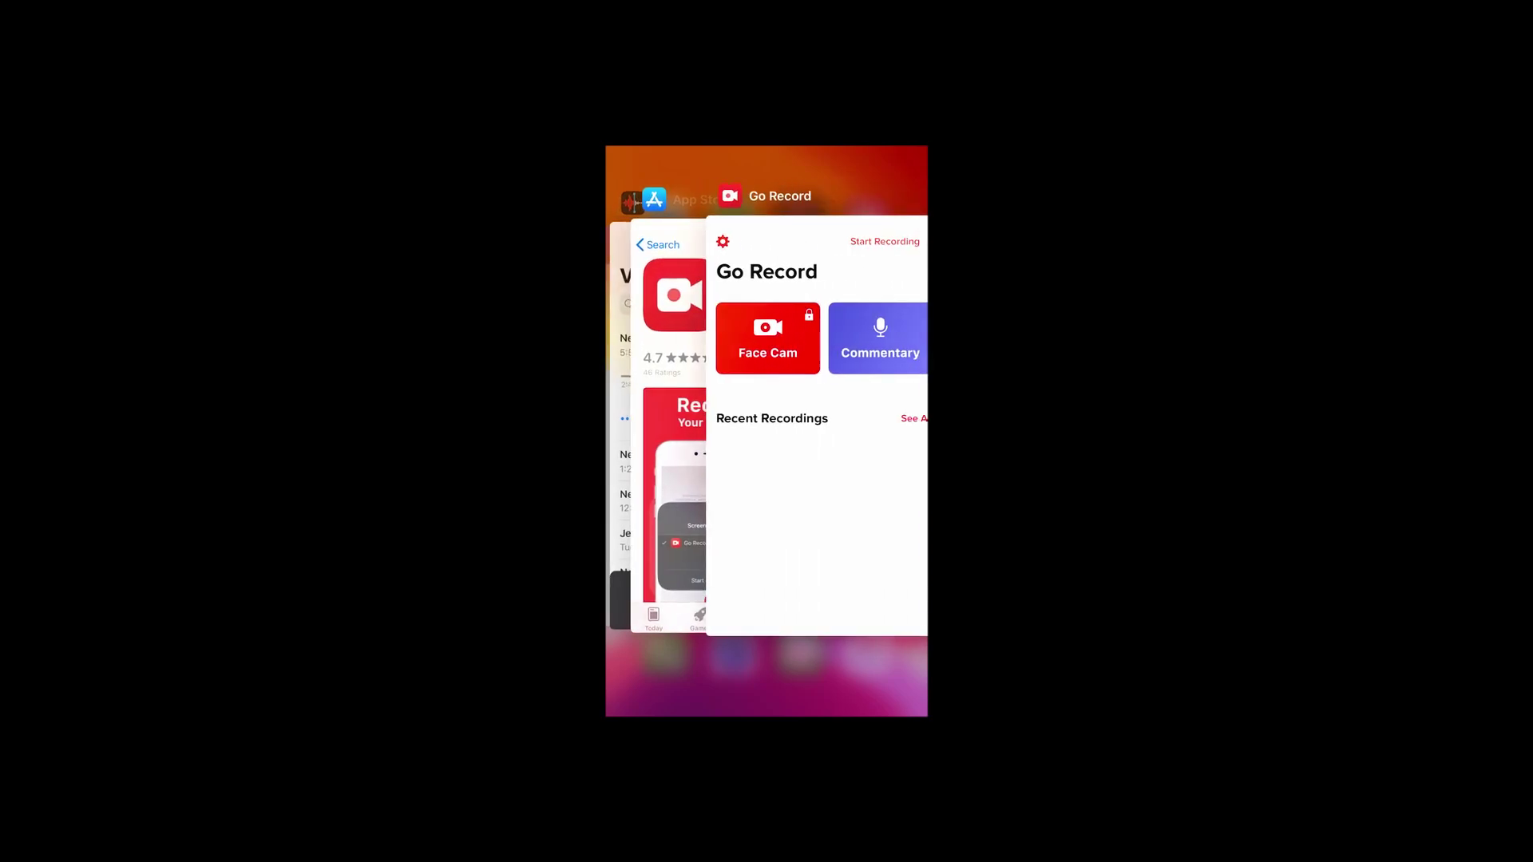
{"action": "key", "text": "super"}
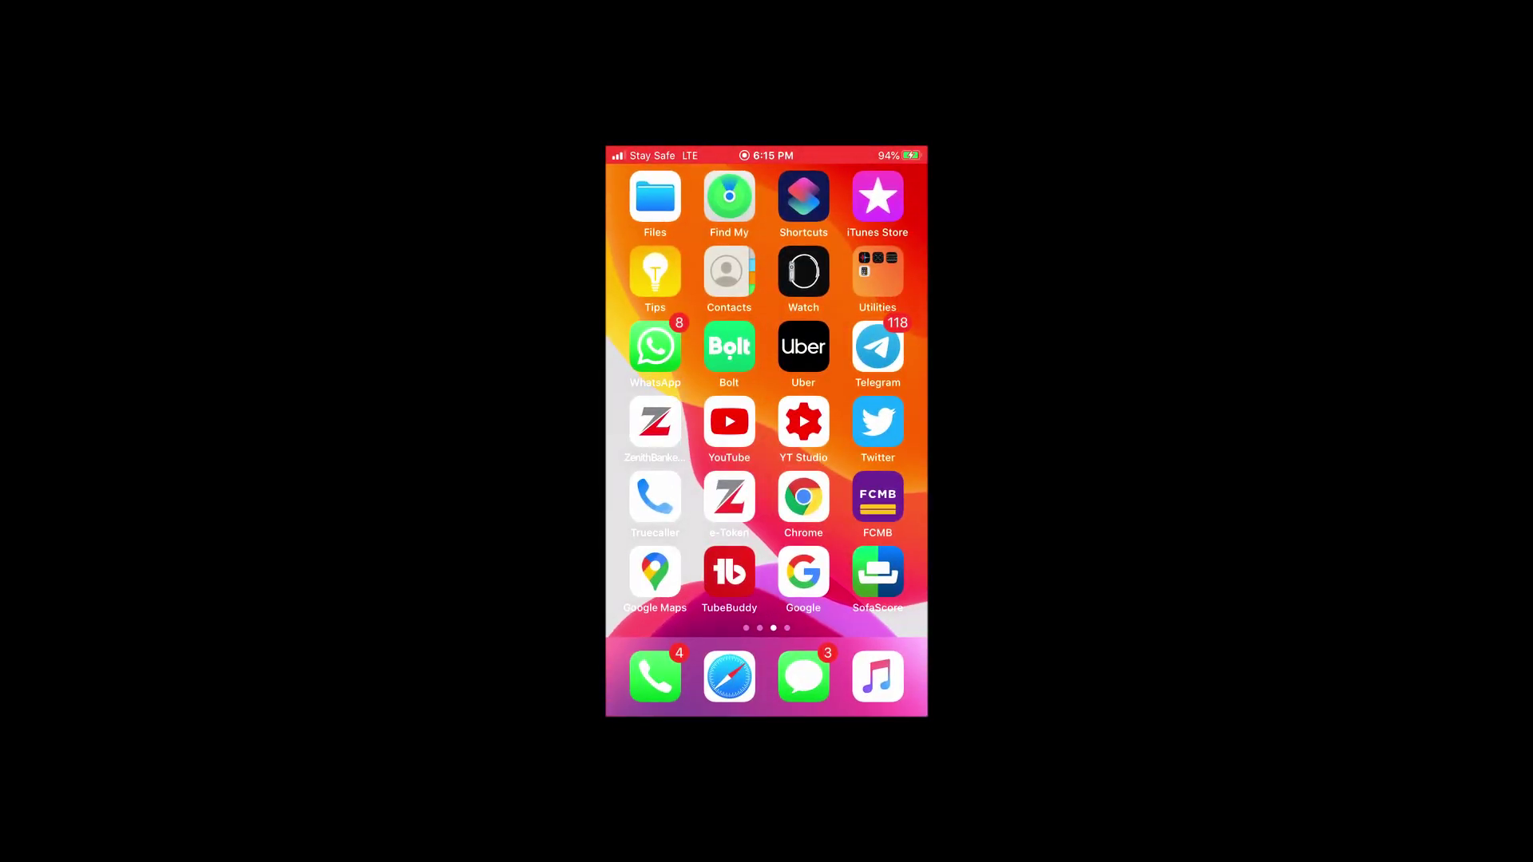
{"action": "scroll", "coordinate": [767, 400], "scroll_direction": "right", "scroll_amount": 5}
{"action": "scroll", "coordinate": [767, 399], "scroll_direction": "left", "scroll_amount": 5}
{"action": "scroll", "coordinate": [767, 399], "scroll_direction": "right", "scroll_amount": 5}
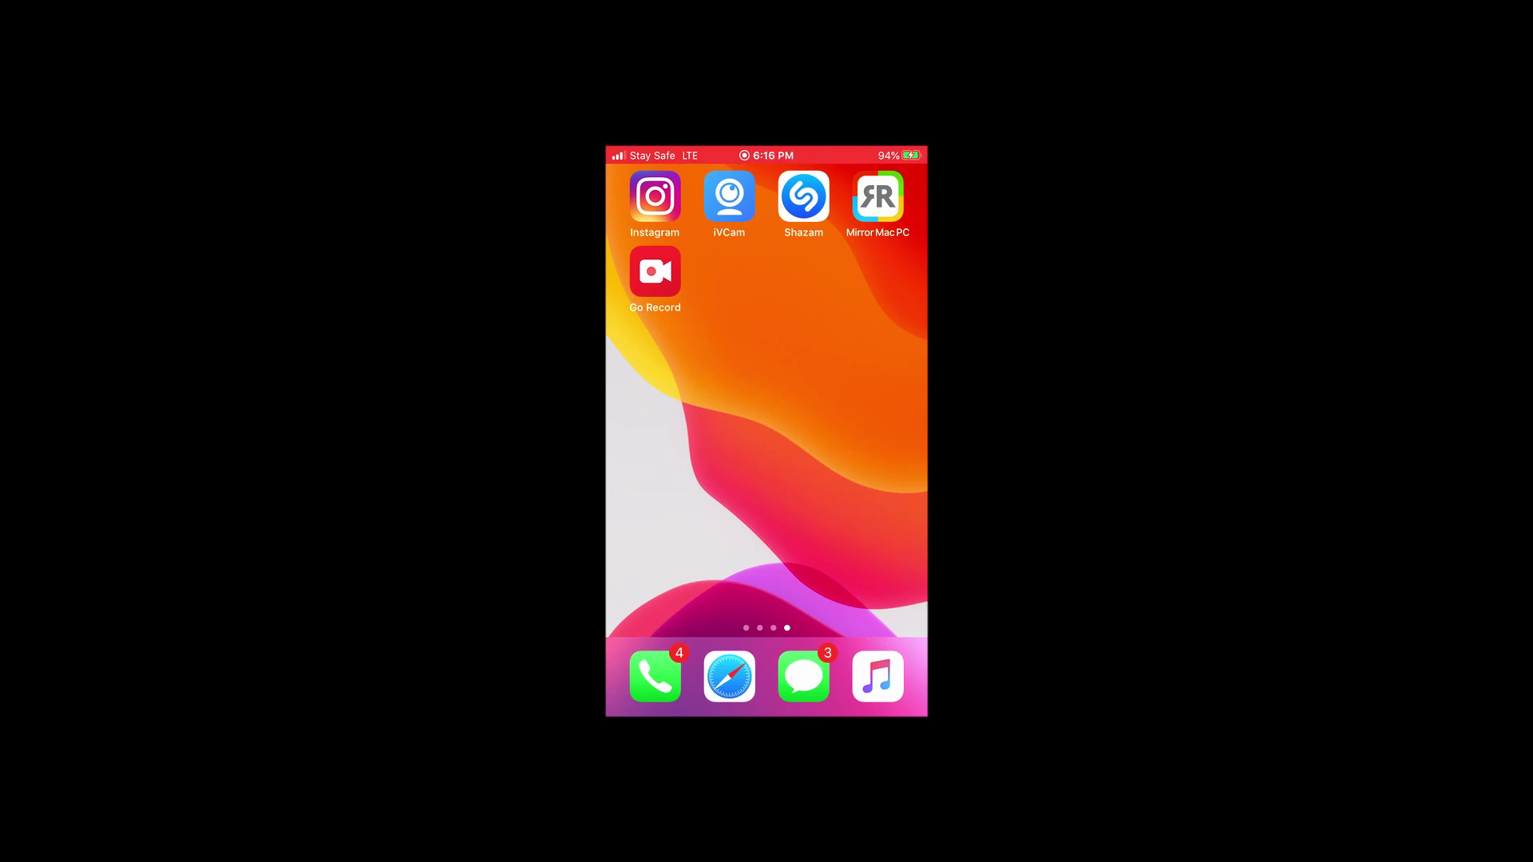
- Launch the Mirror Mac PC app from the home screen
{"action": "left_click", "coordinate": [655, 272]}
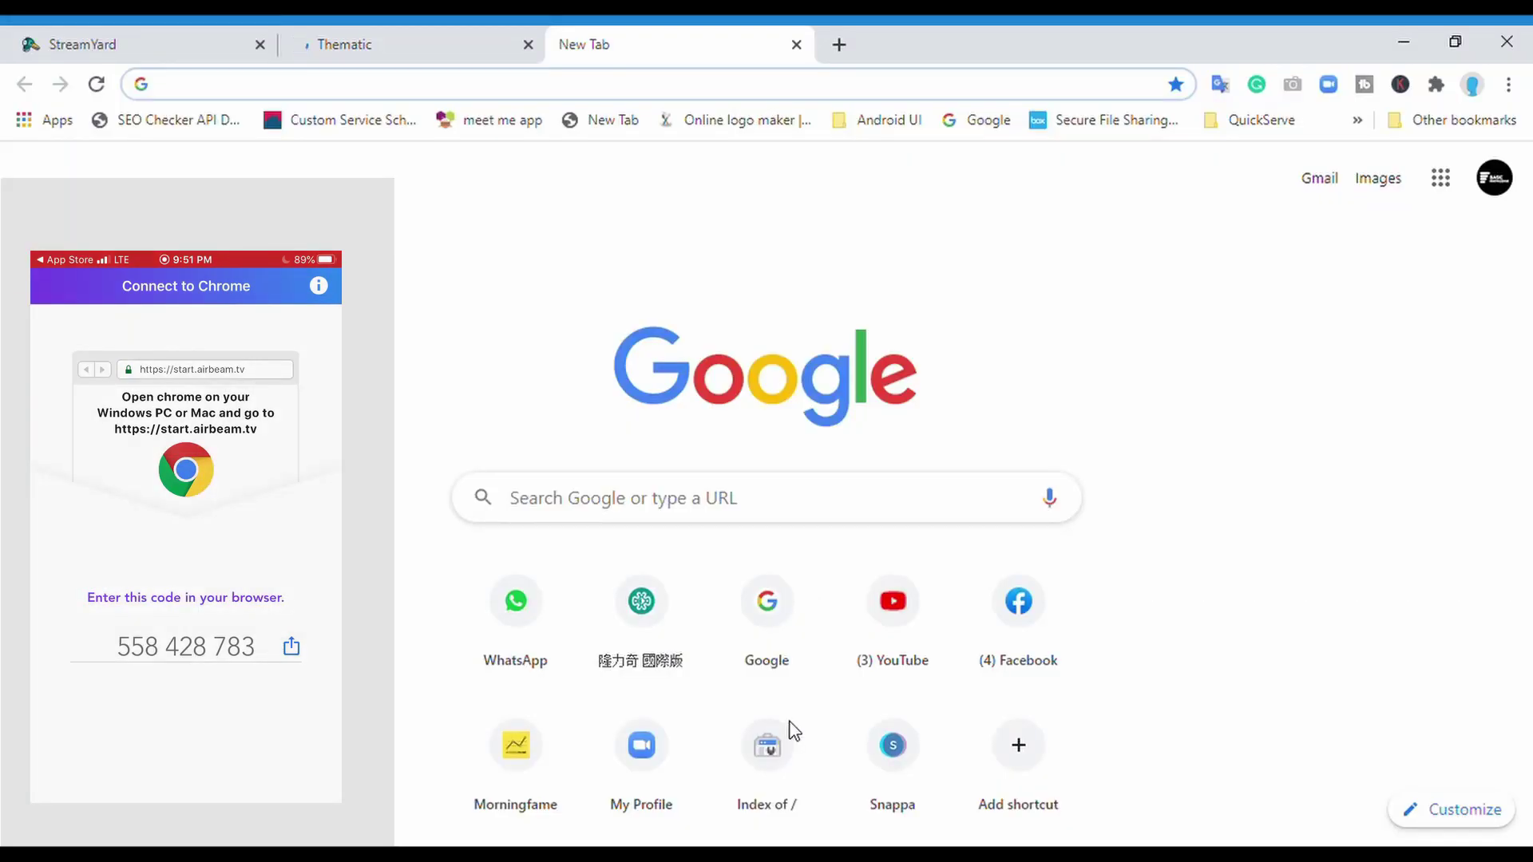
- Load start.airbeam.tv in the new Chrome tab
{"action": "type", "text": "htt"}
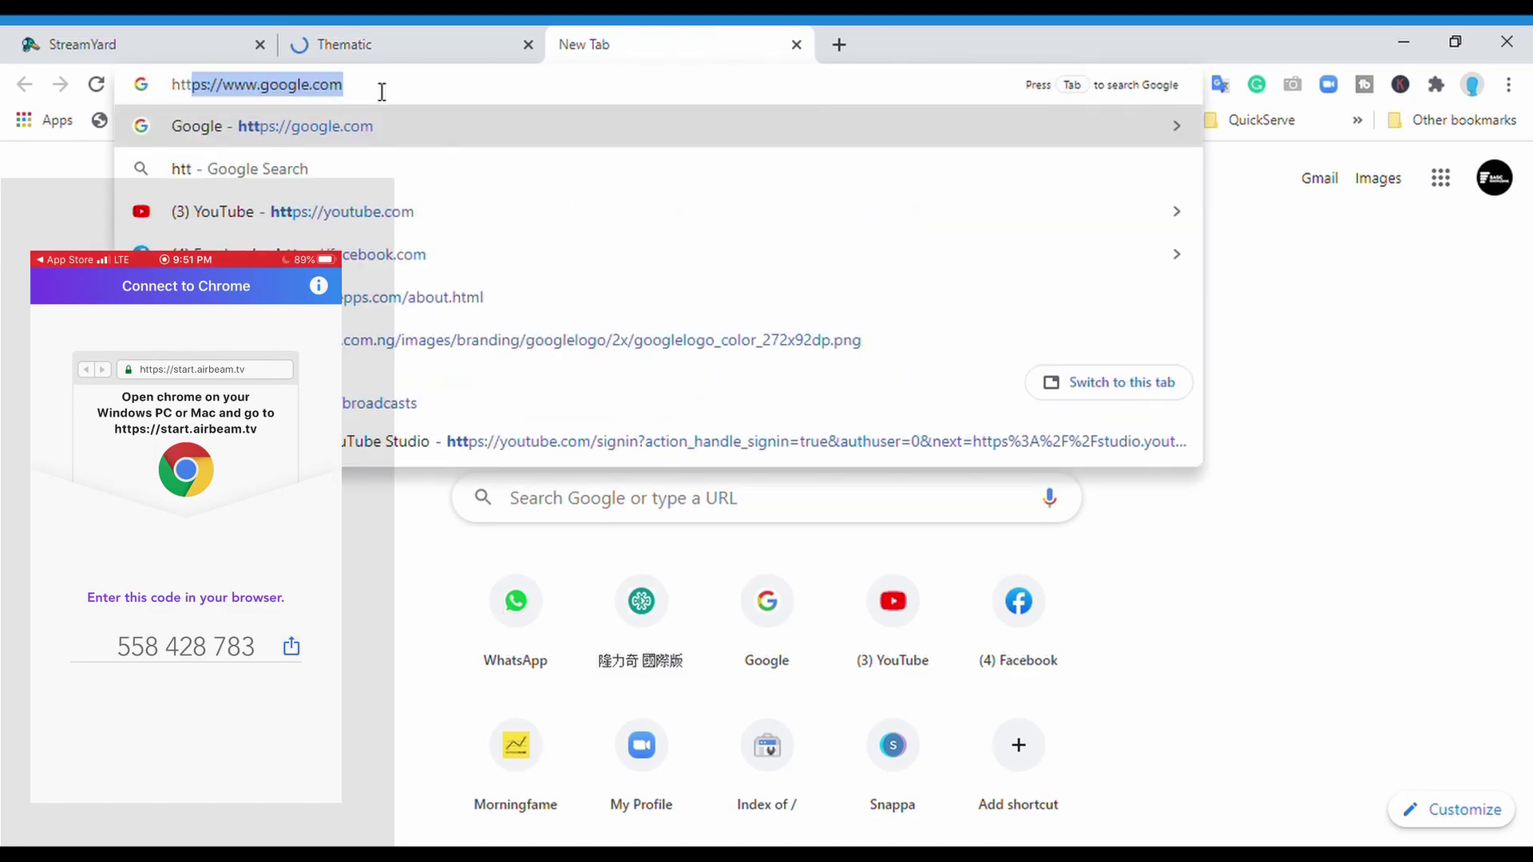
{"action": "type", "text": "ps"}
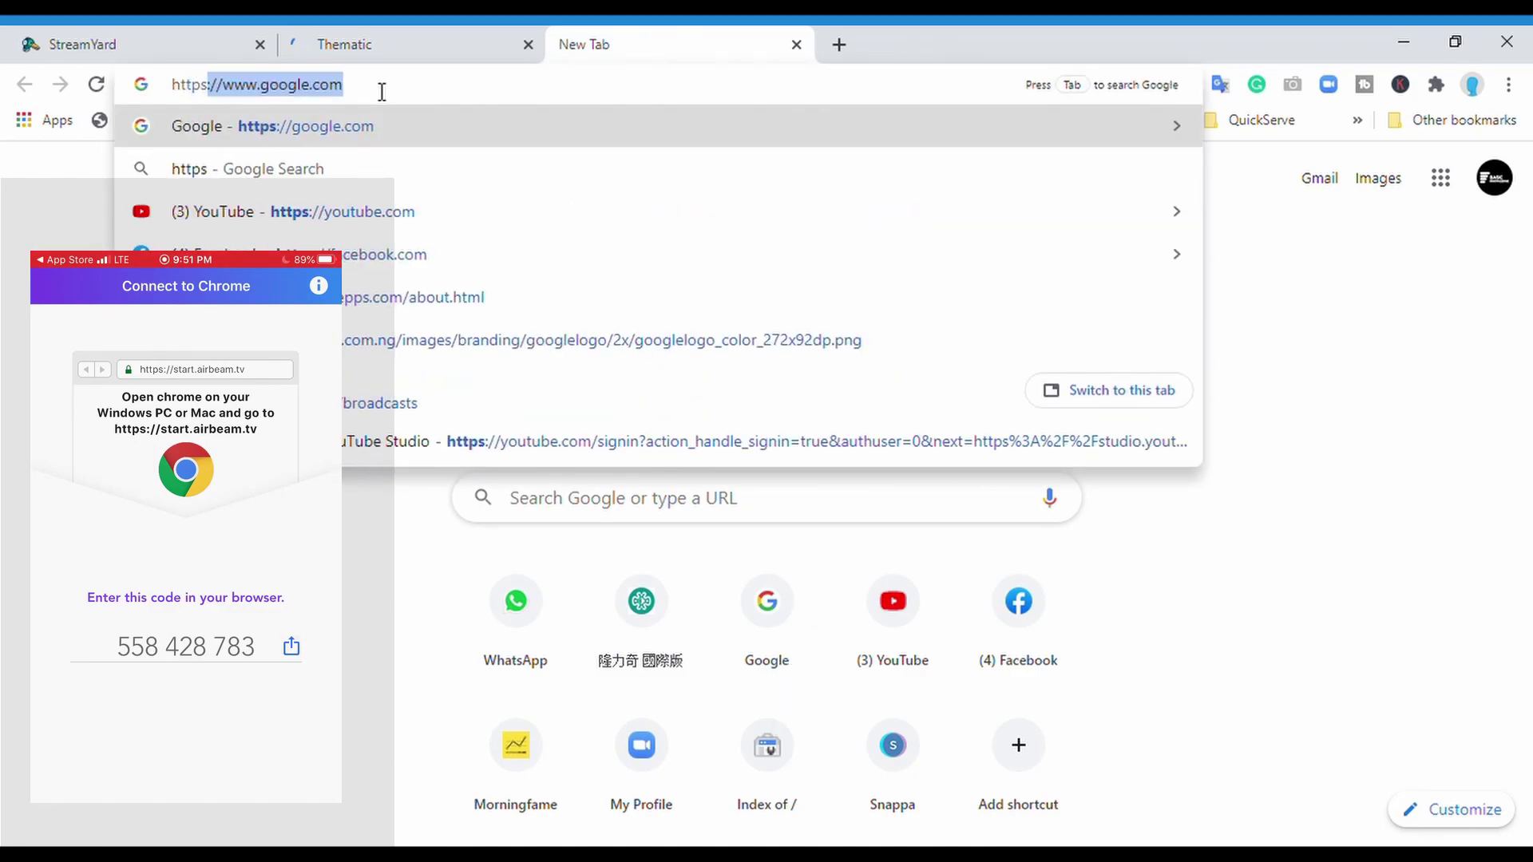
{"action": "type", "text": ":"}
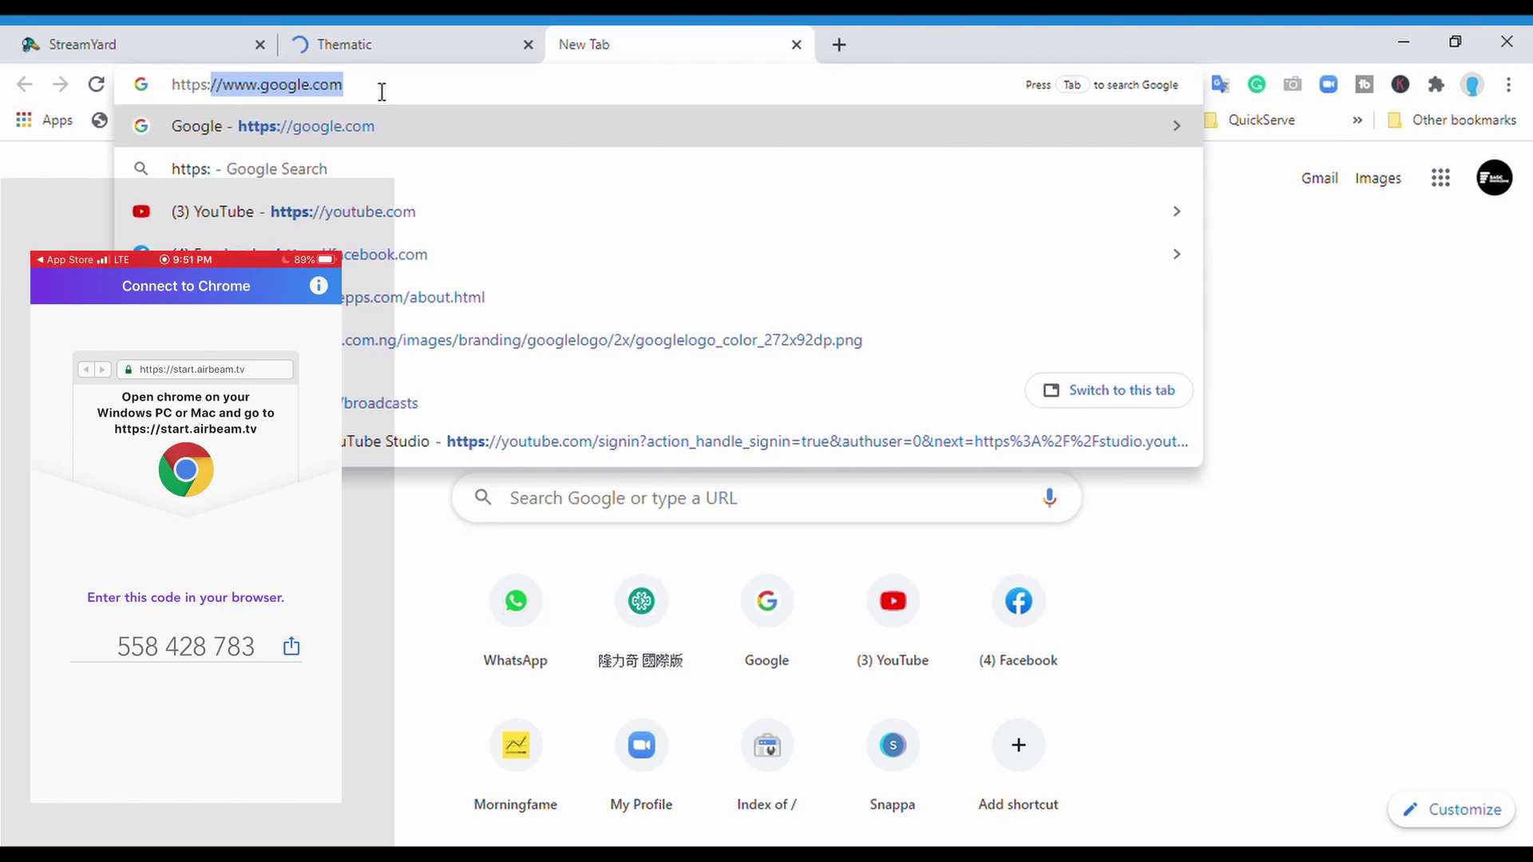
{"action": "type", "text": "//"}
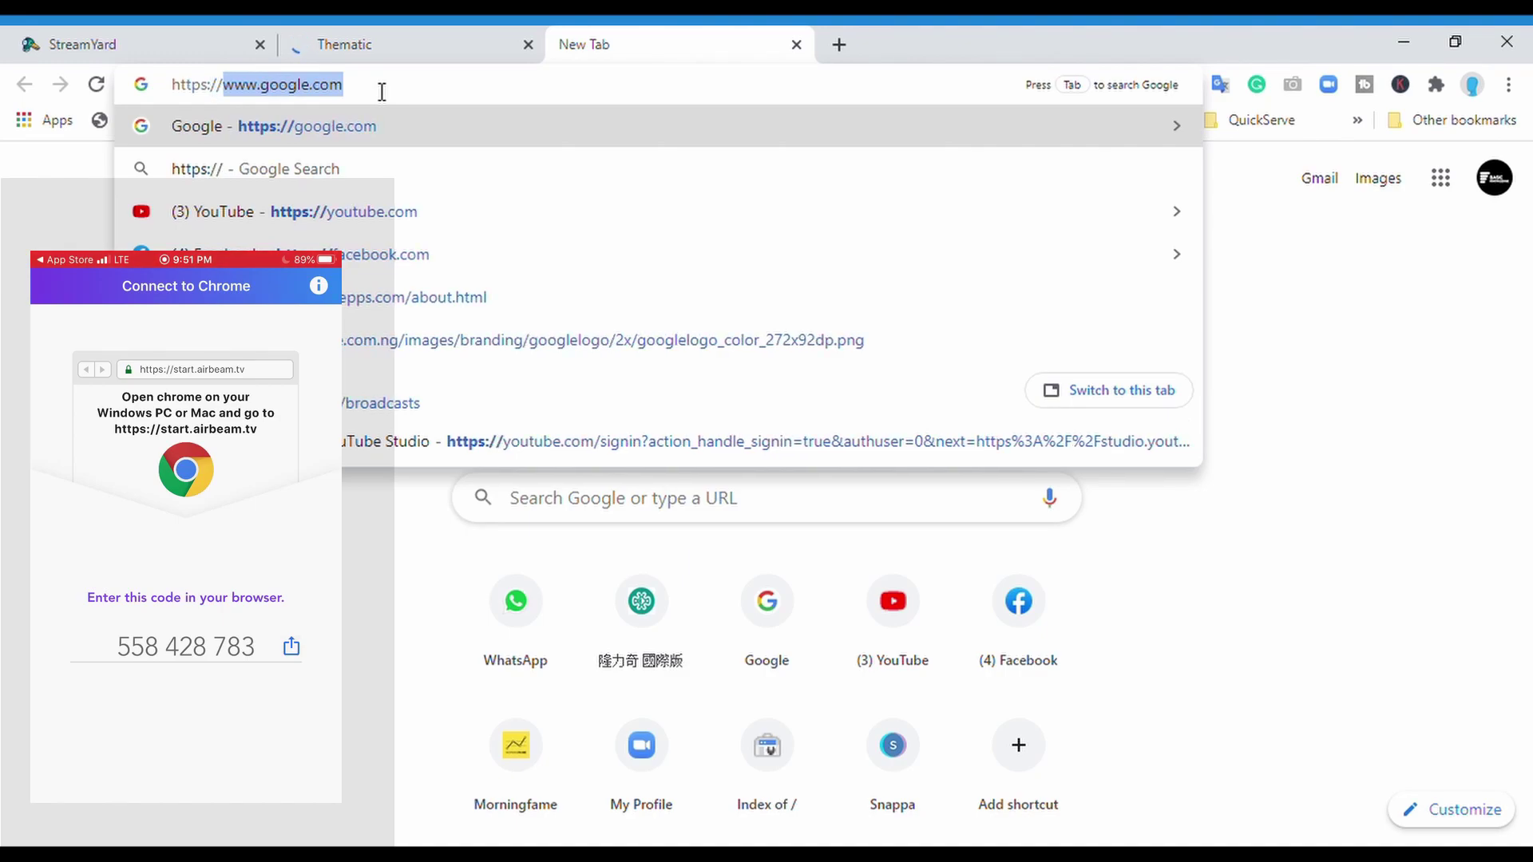
{"action": "type", "text": "st"}
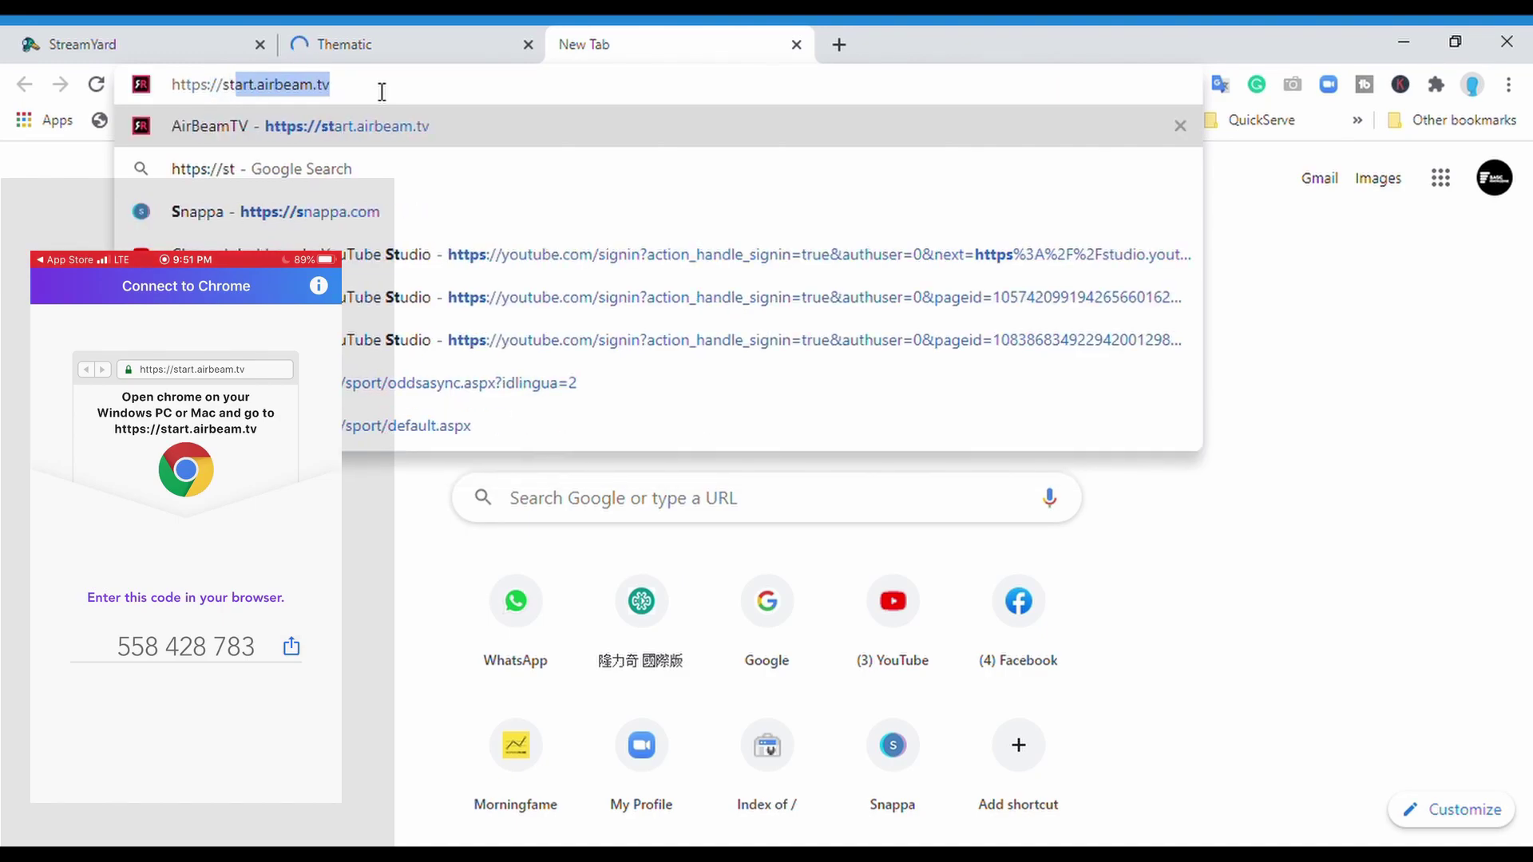
{"action": "type", "text": "art"}
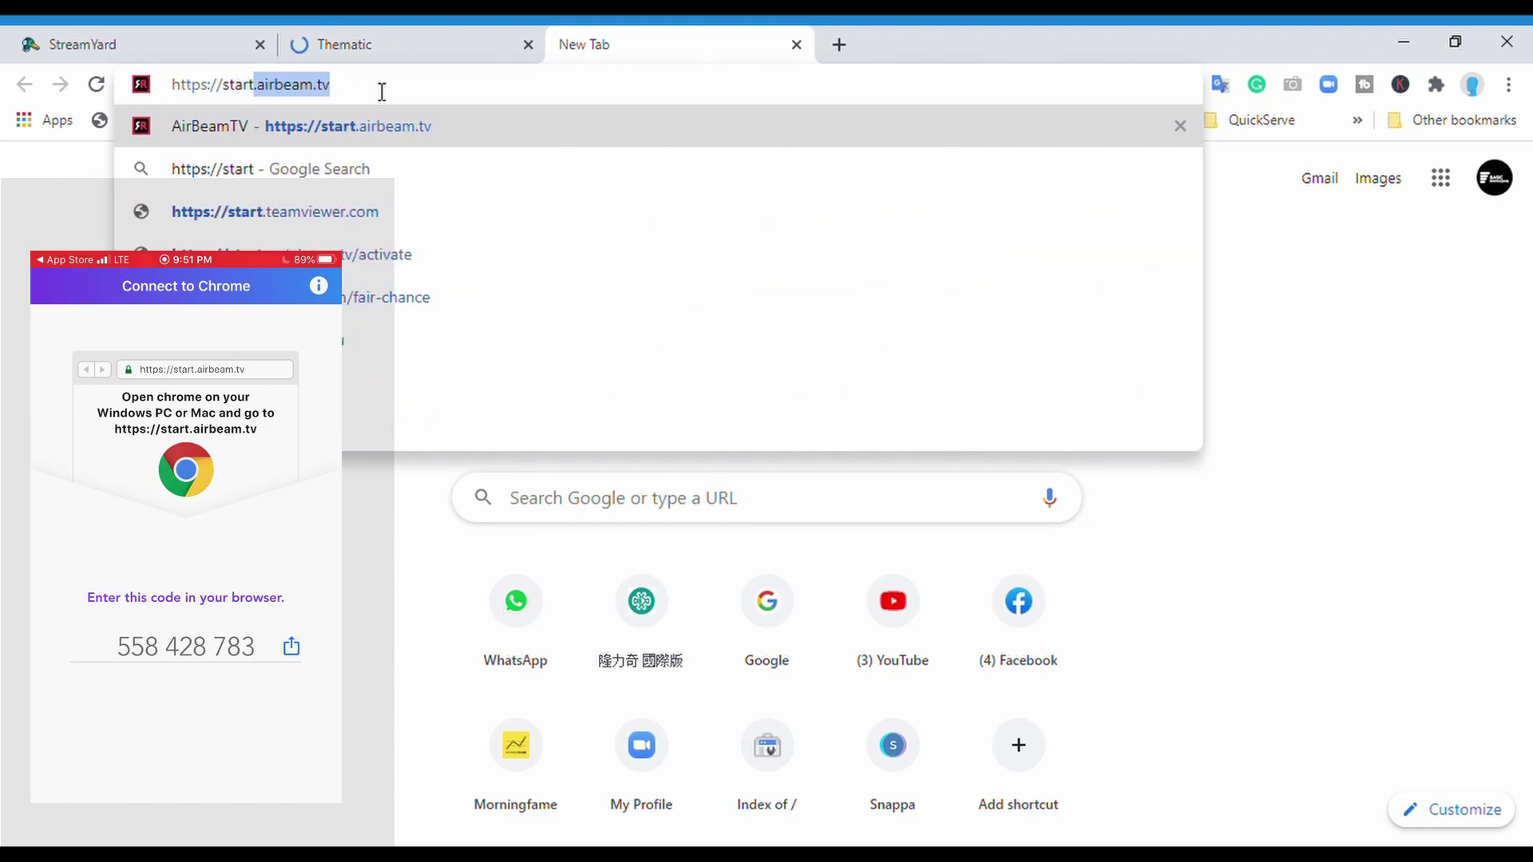
{"action": "key", "text": "Return"}
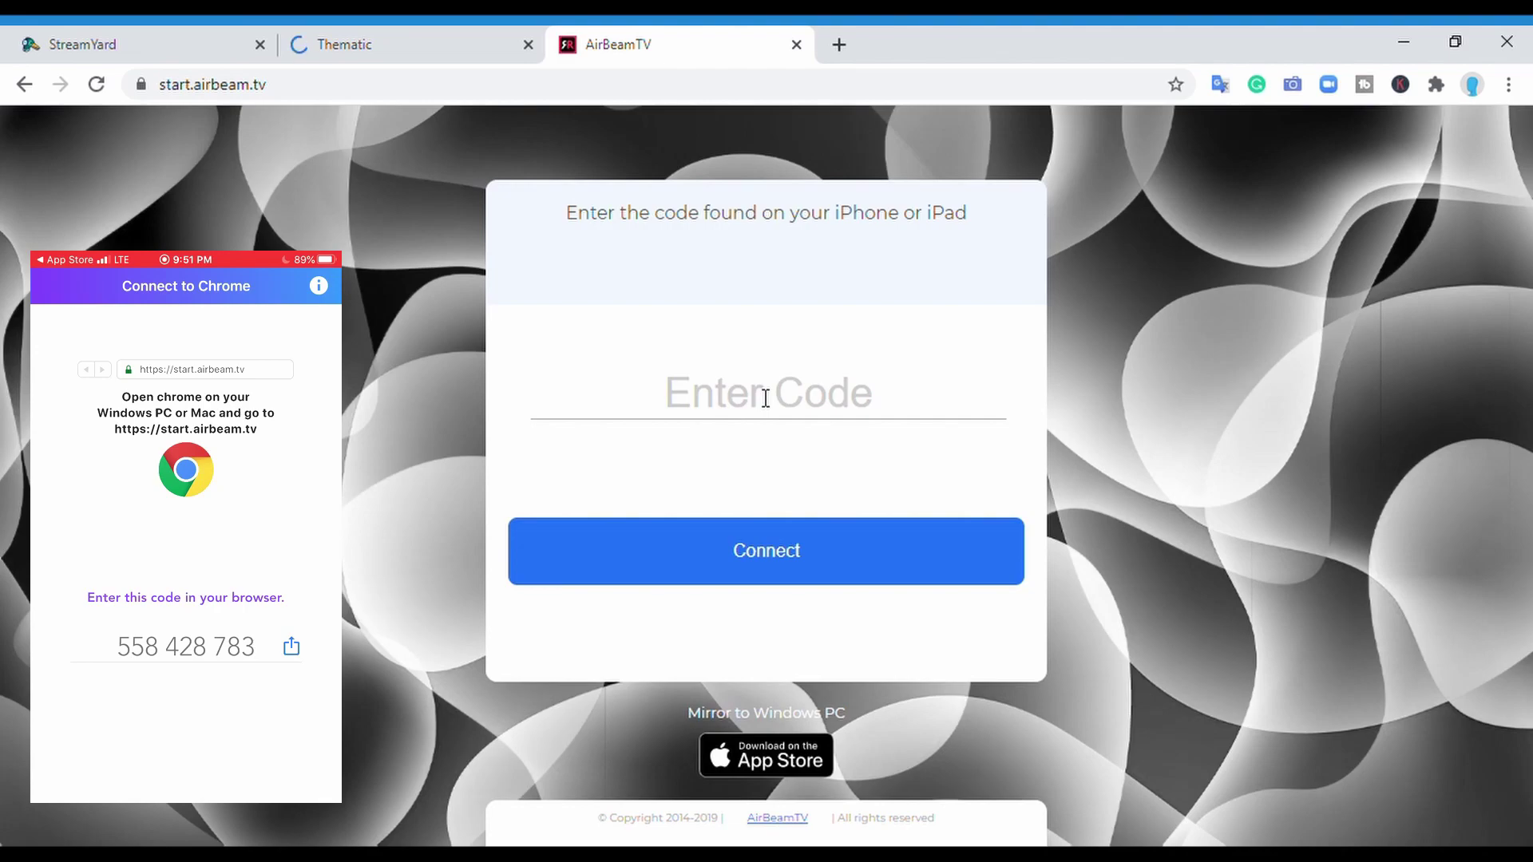
- Enter the iPhone's pairing code in the AirBeamTV code field and connect
{"action": "left_click", "coordinate": [767, 399]}
{"action": "type", "text": "558 428 783"}
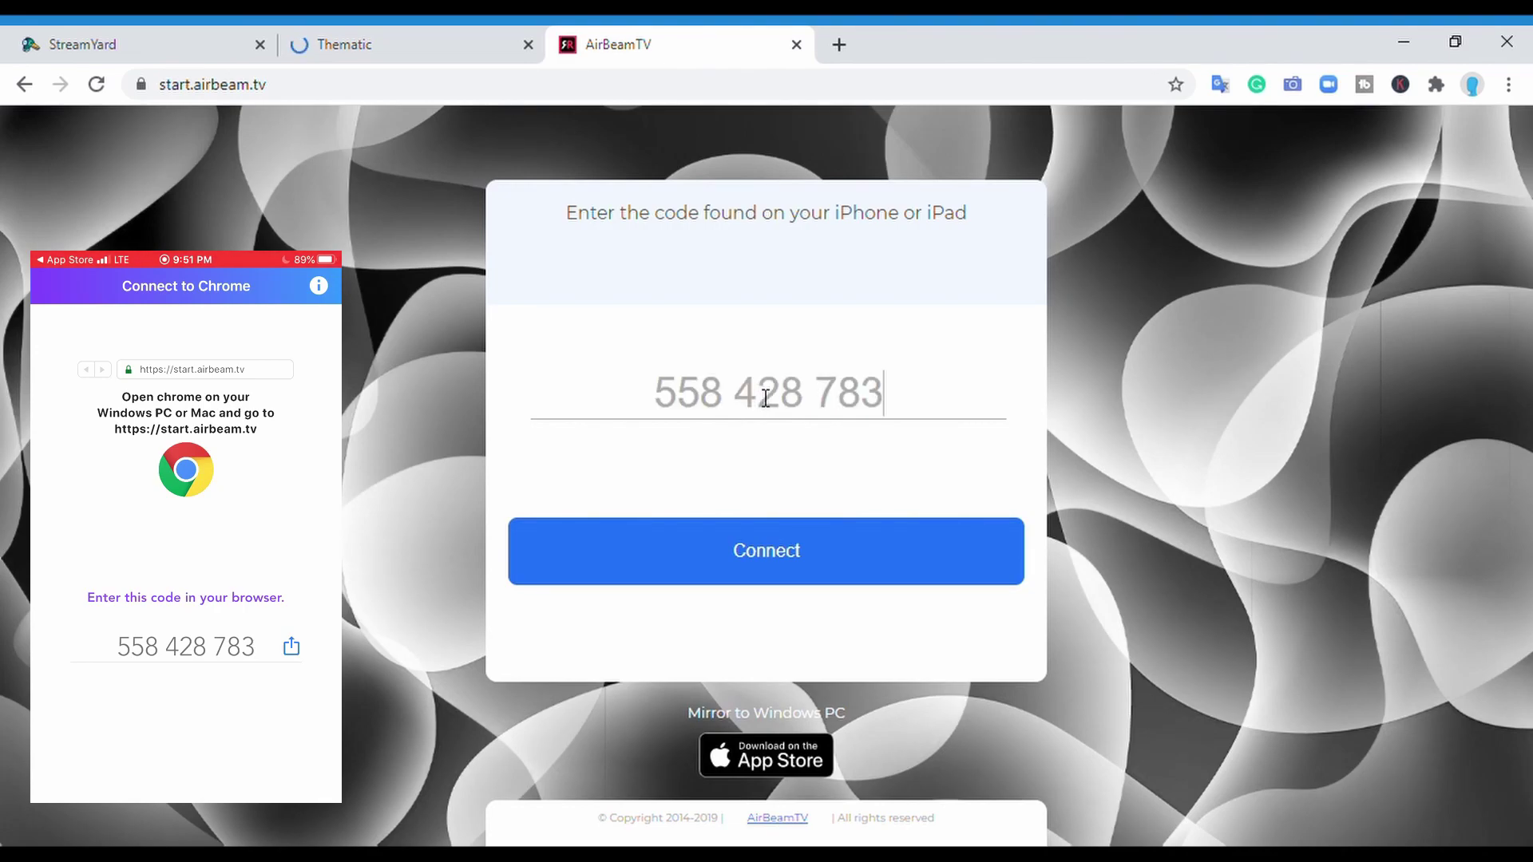
{"action": "type", "text": "5"}
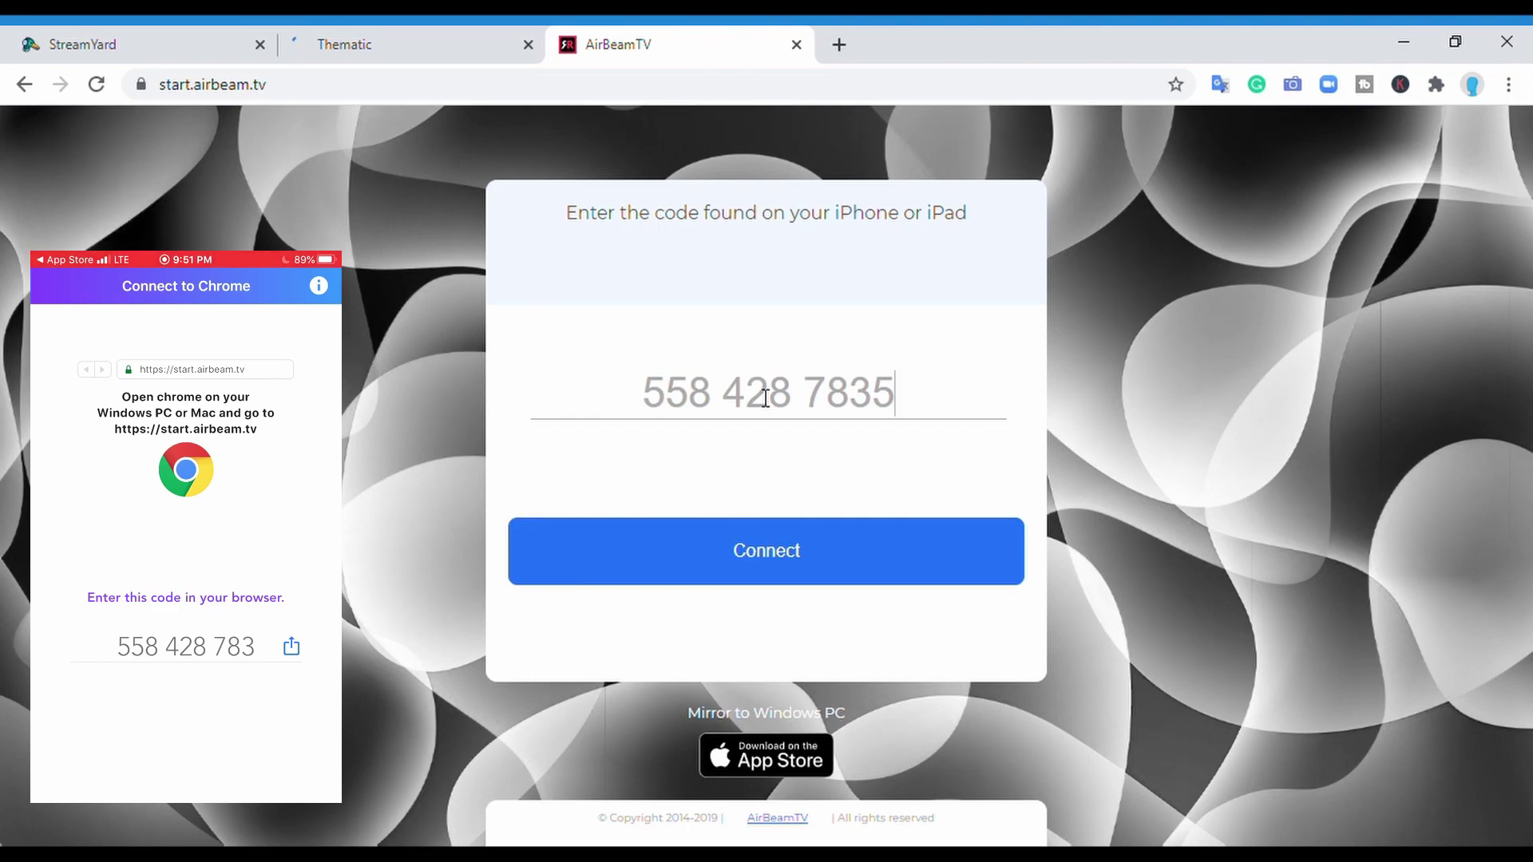
{"action": "type", "text": "5"}
{"action": "key", "text": "BackSpace"}
{"action": "key", "text": "BackSpace"}
{"action": "key", "text": "BackSpace"}
{"action": "key", "text": "BackSpace"}
{"action": "key", "text": "BackSpace"}
{"action": "key", "text": "BackSpace"}
{"action": "key", "text": "BackSpace"}
{"action": "key", "text": "BackSpace"}
{"action": "key", "text": "BackSpace"}
{"action": "key", "text": "BackSpace"}
{"action": "key", "text": "BackSpace"}
{"action": "key", "text": "BackSpace"}
{"action": "key", "text": "BackSpace"}
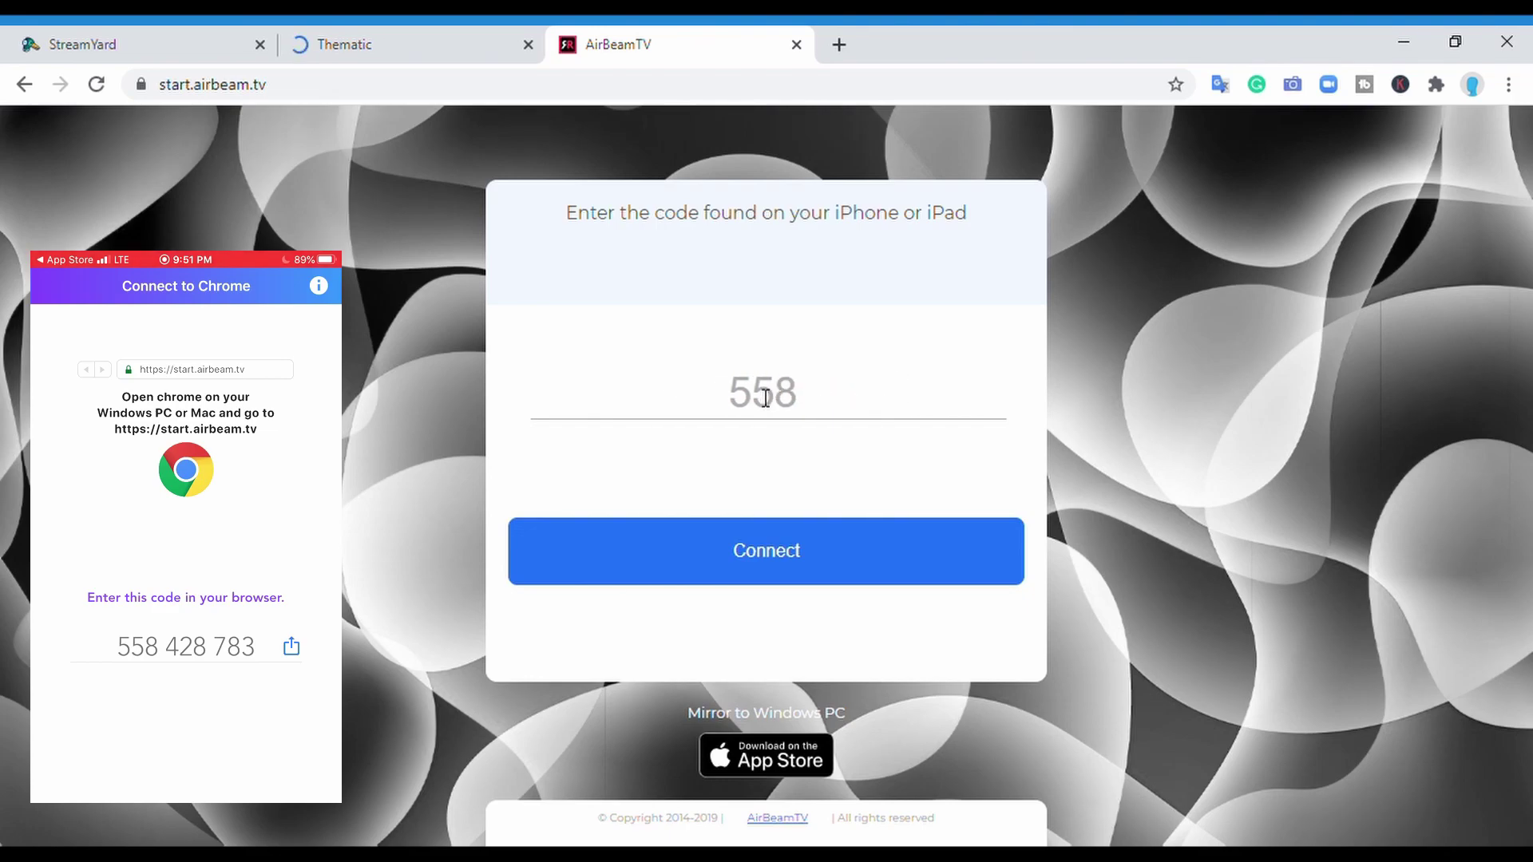
{"action": "type", "text": "55"}
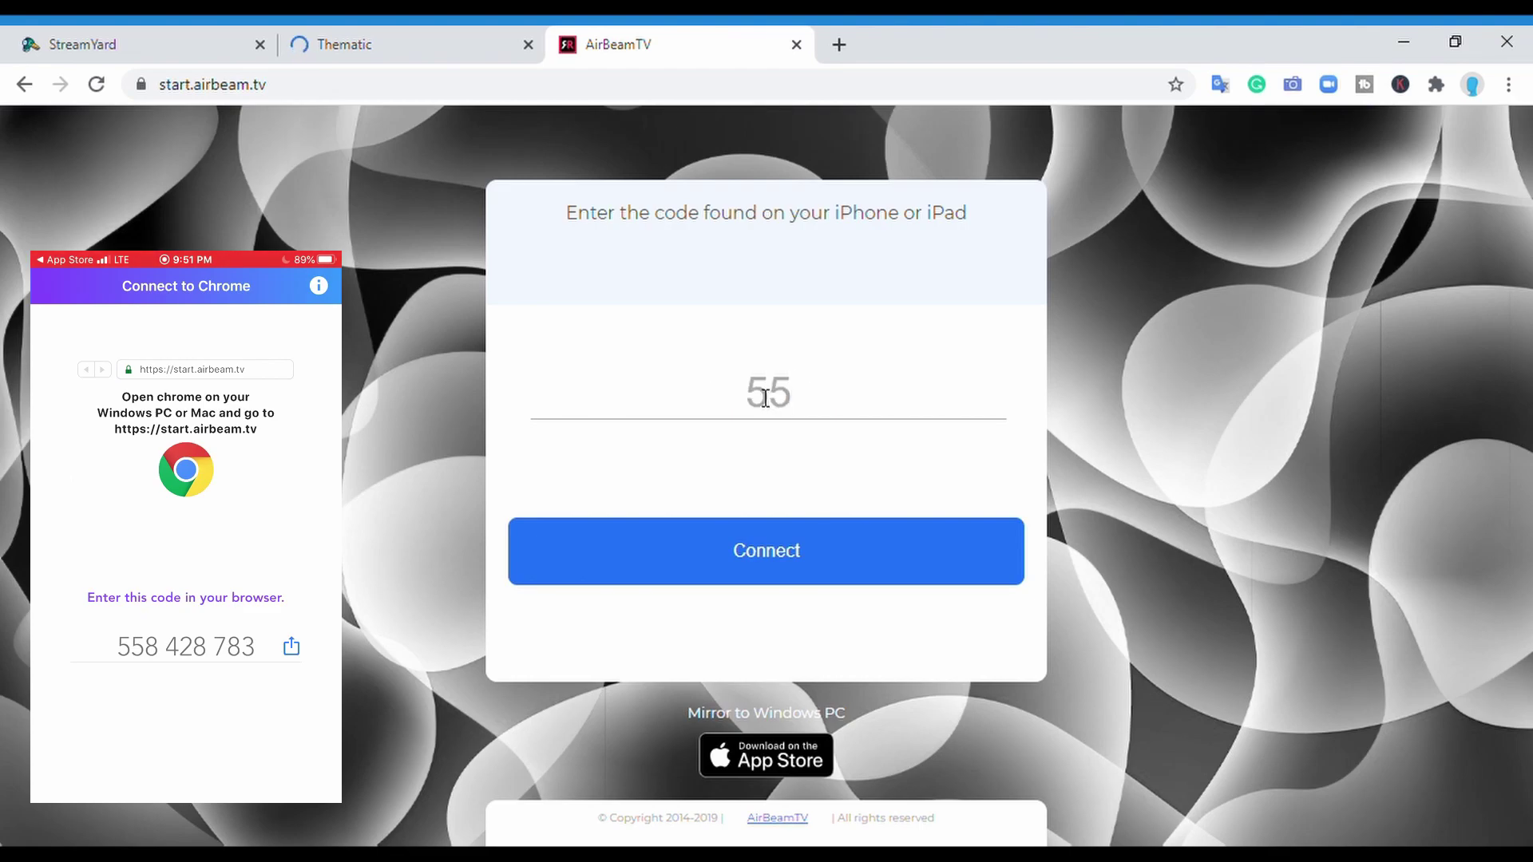
{"action": "type", "text": "8"}
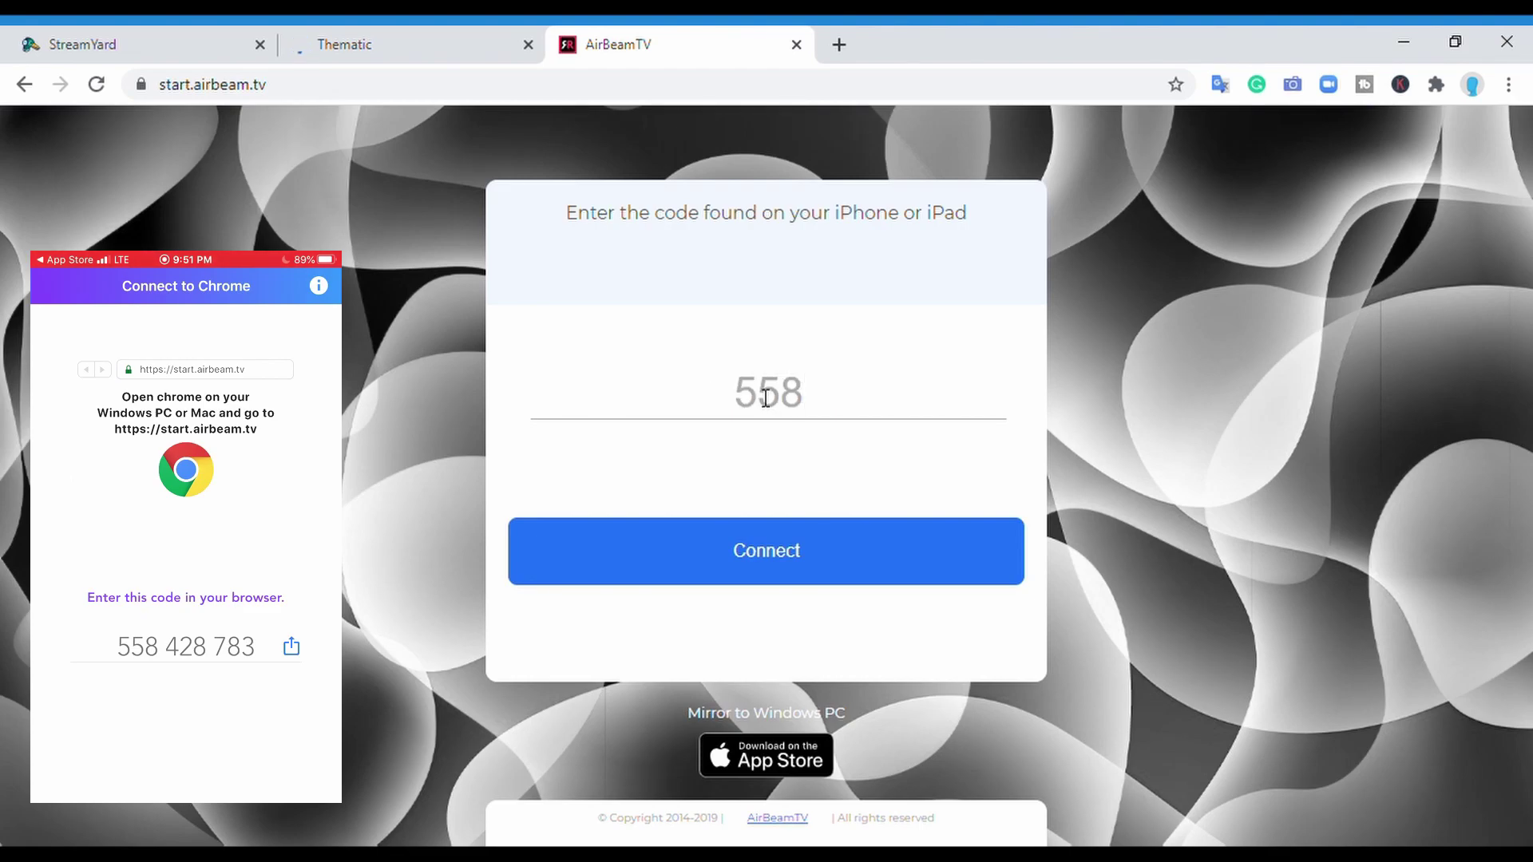
{"action": "type", "text": "42"}
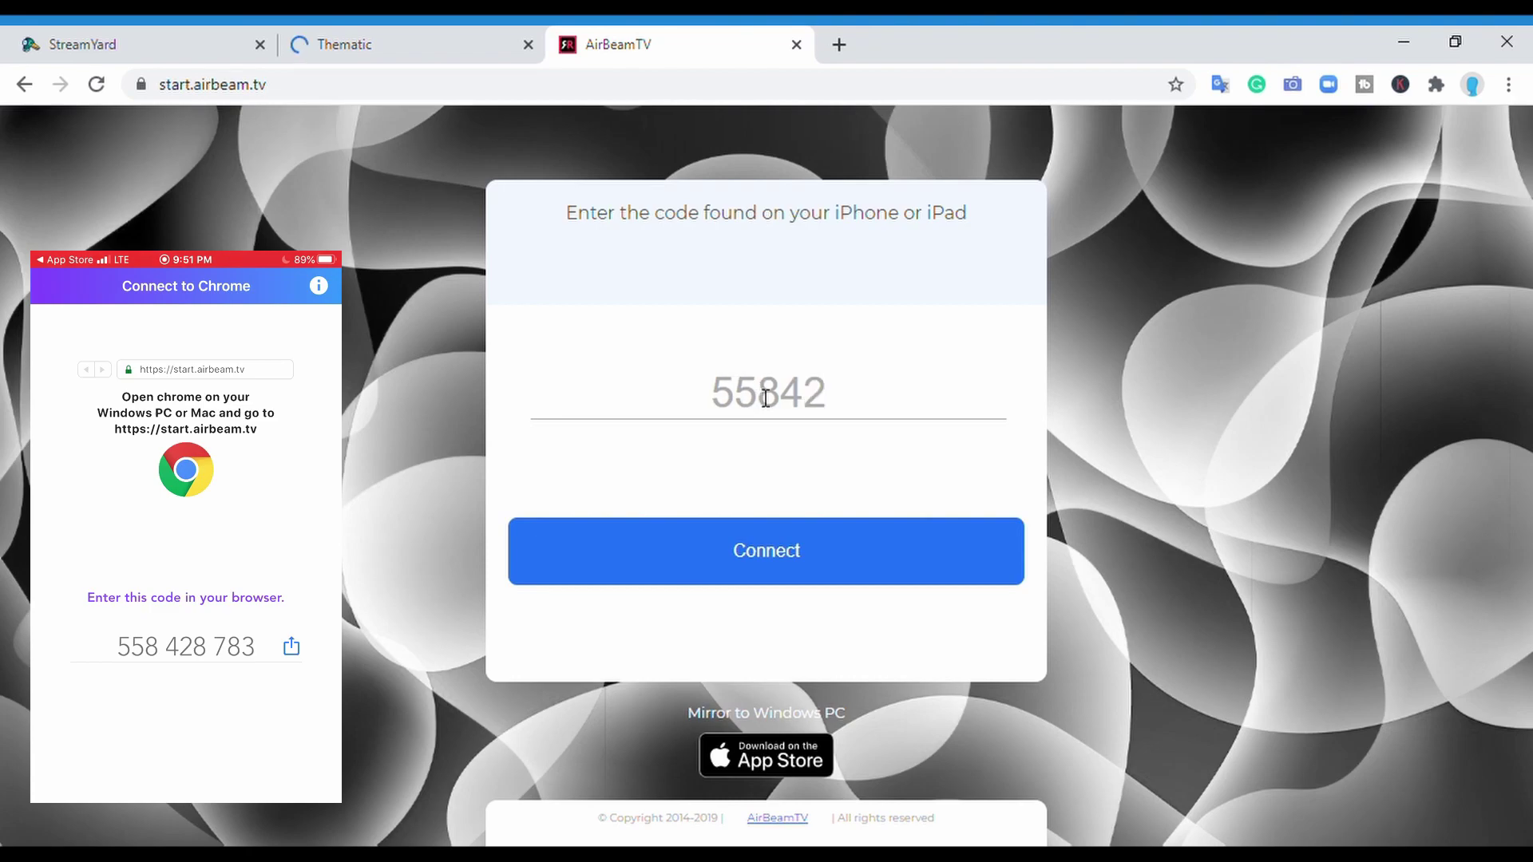
{"action": "type", "text": "8"}
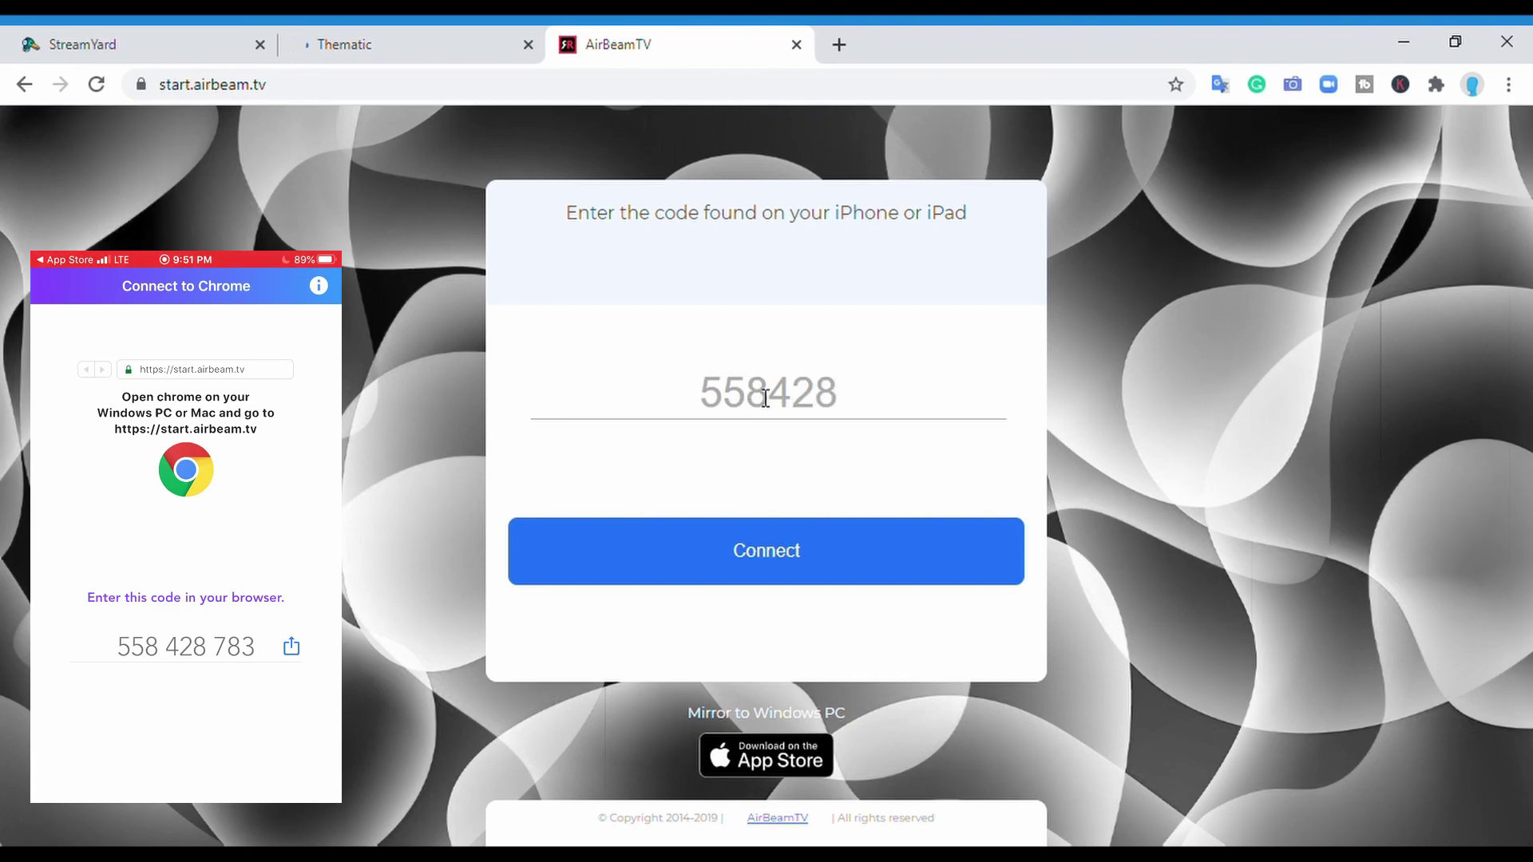
{"action": "type", "text": "78"}
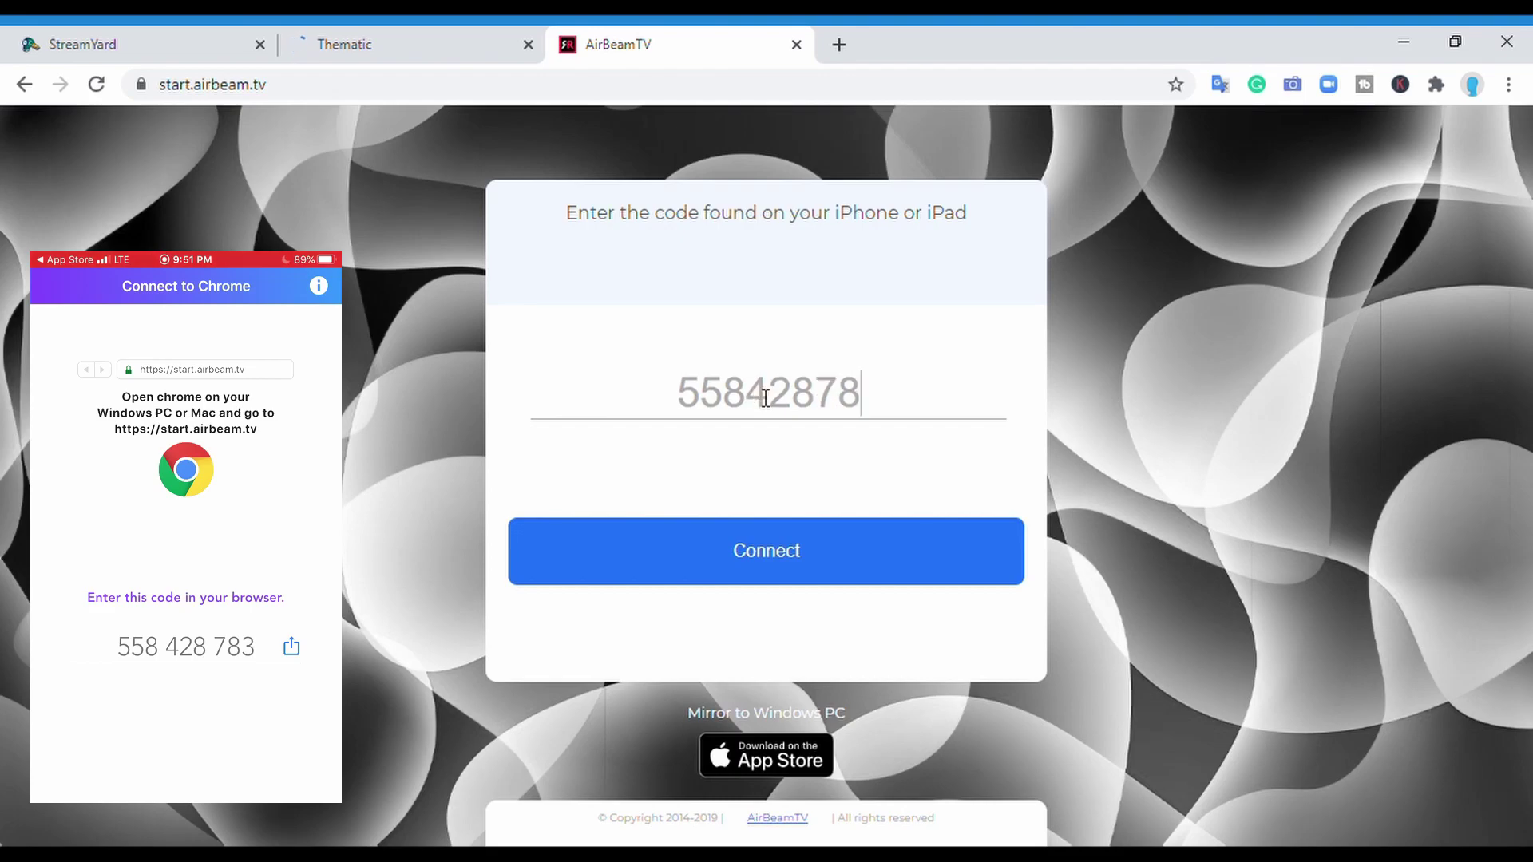
{"action": "type", "text": "3"}
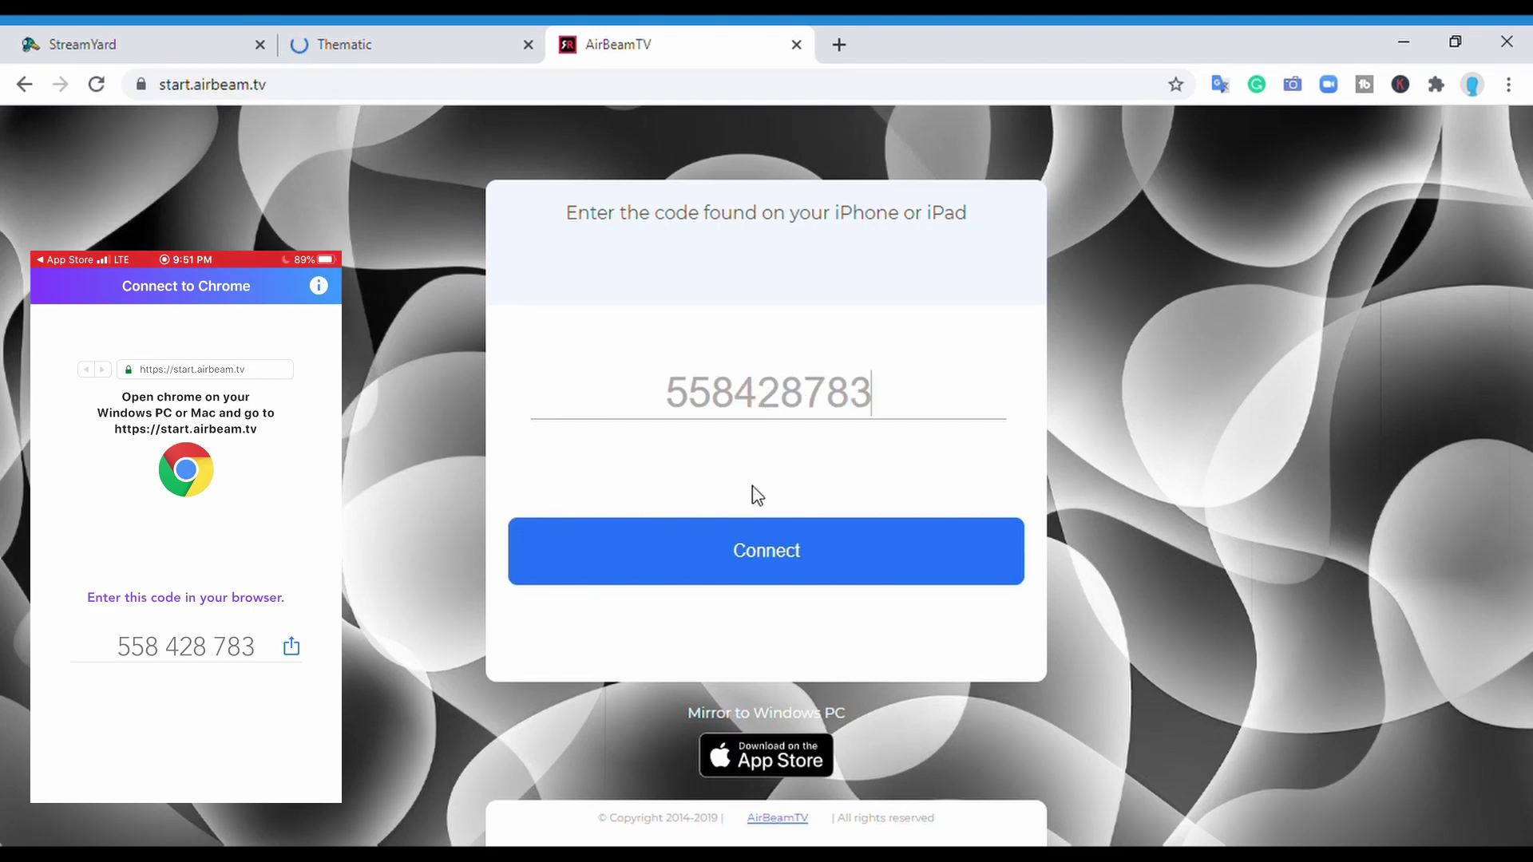
{"action": "left_click", "coordinate": [768, 555]}
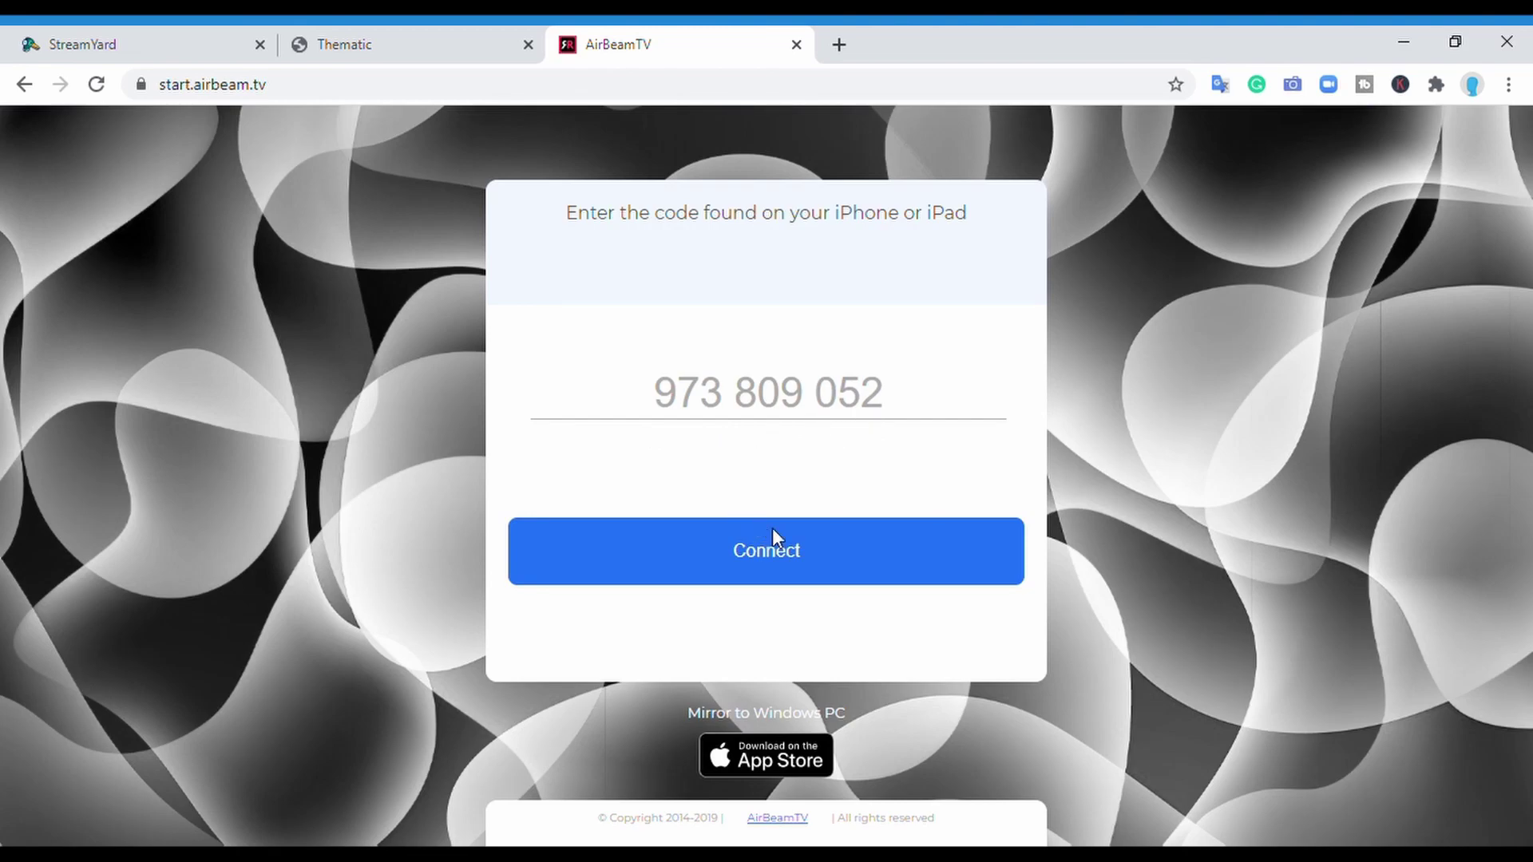
- Connect AirBeamTV to the iPhone using the fresh pairing code
{"action": "left_click", "coordinate": [780, 554]}
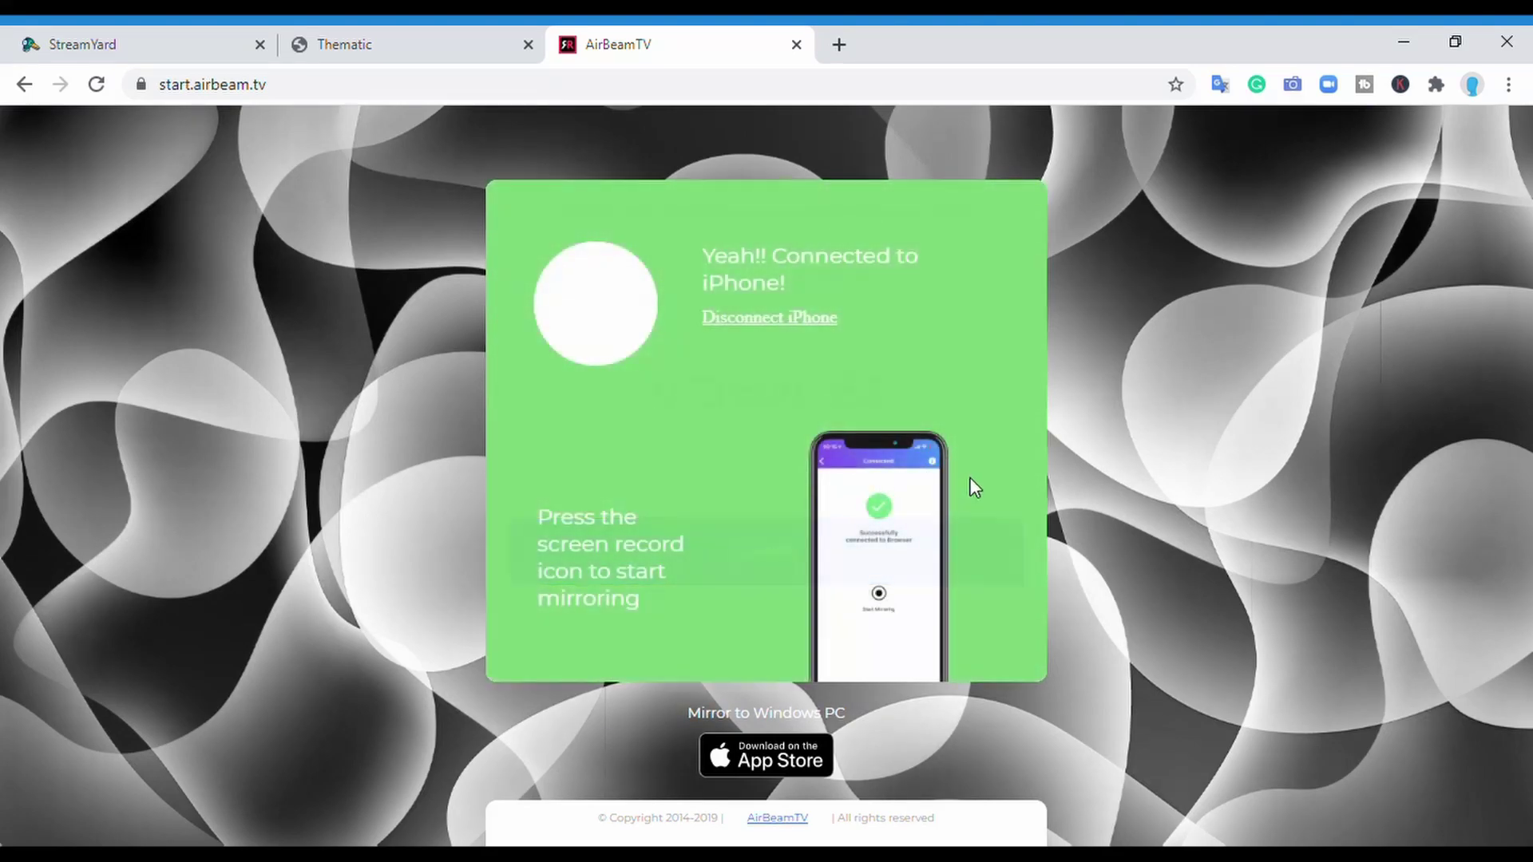